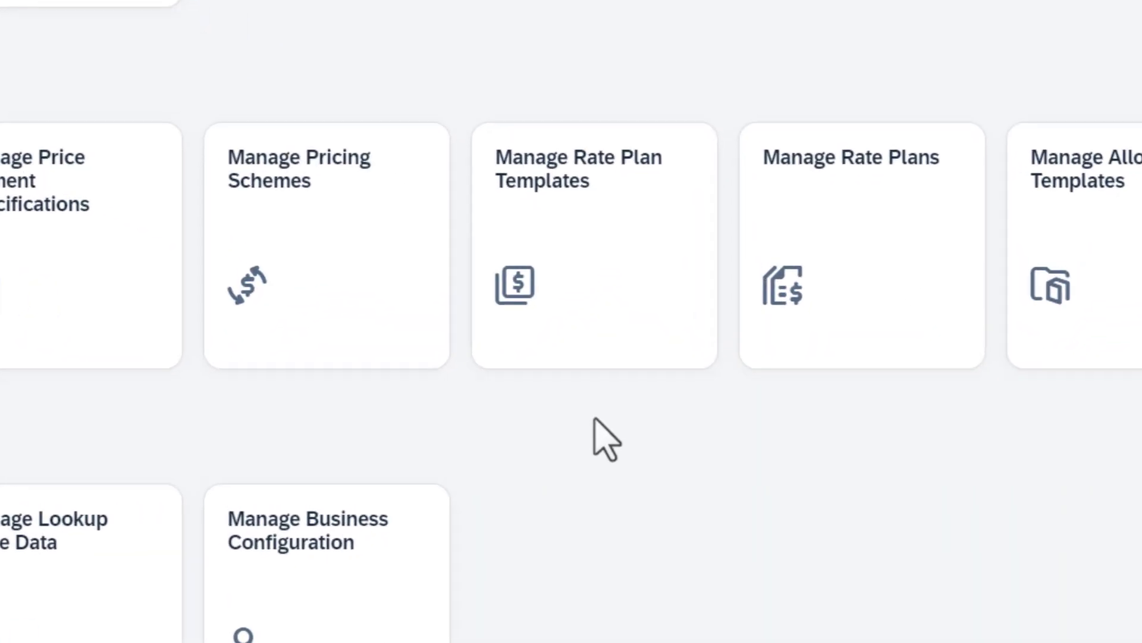
# - Start a new rate plan template with pricing scheme, choosing the Medical Images pricing scheme
pyautogui.click(585, 342)
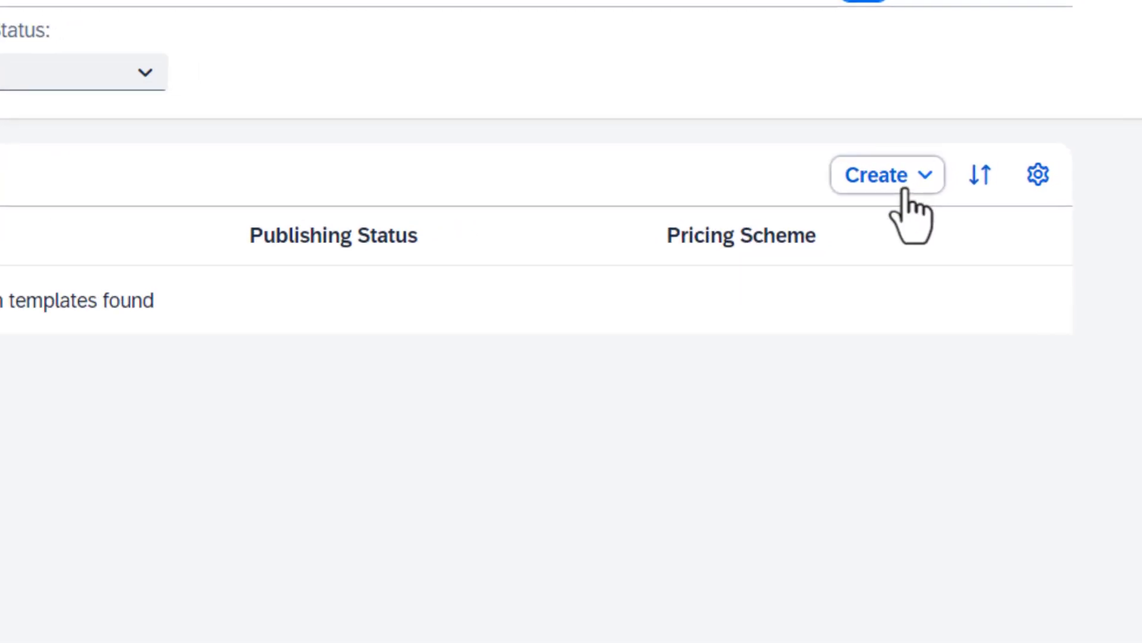
pyautogui.click(904, 190)
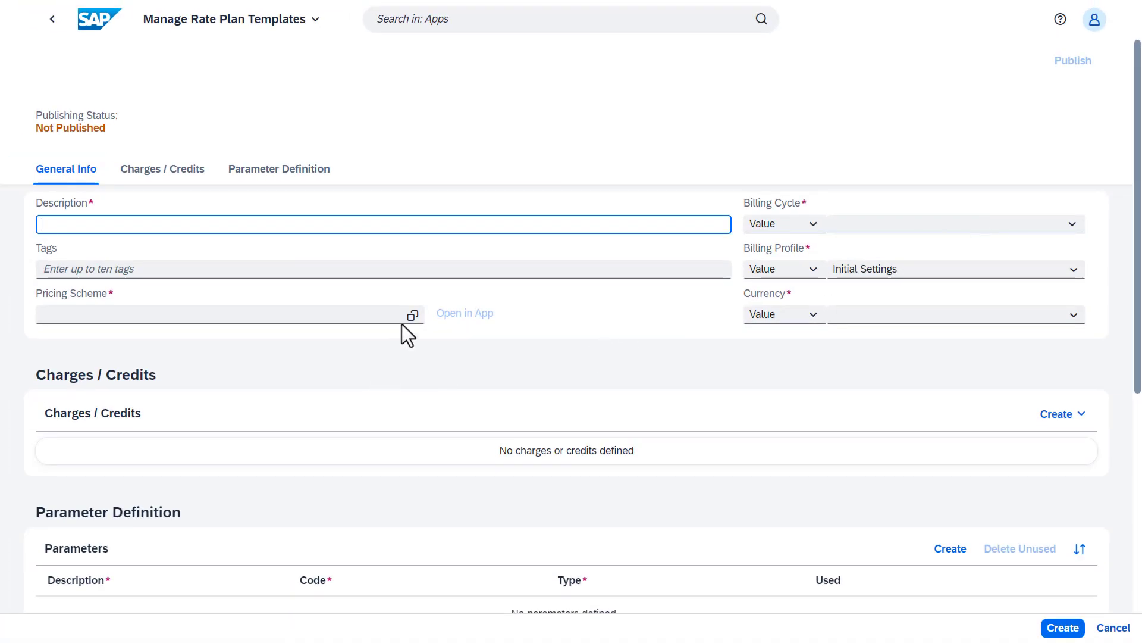
pyautogui.click(412, 316)
pyautogui.write('medical')
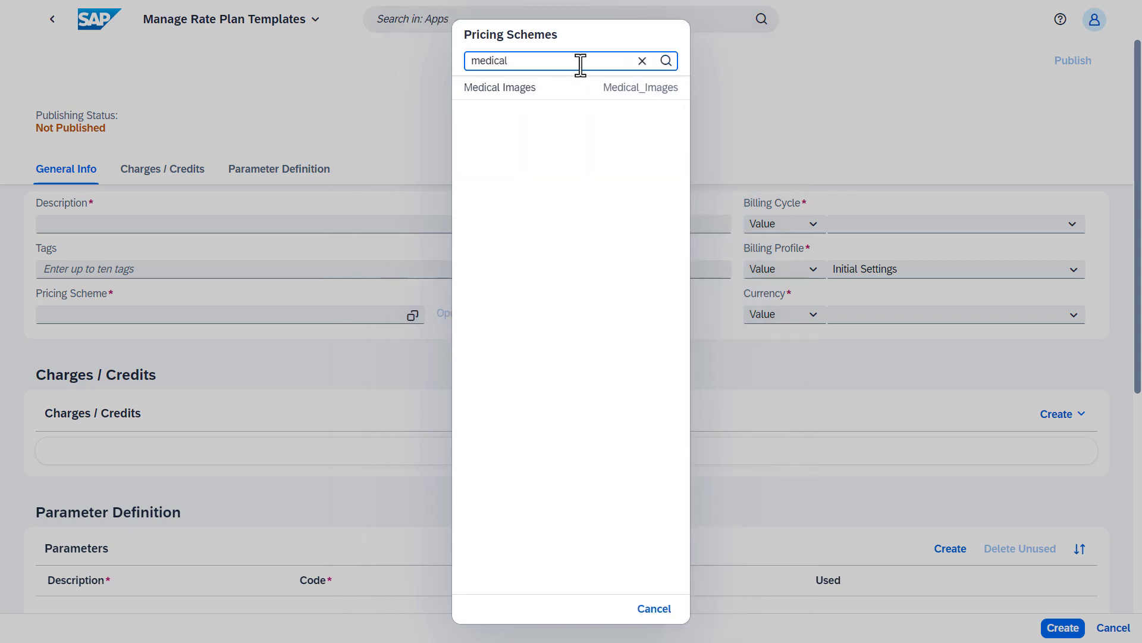
pyautogui.click(584, 93)
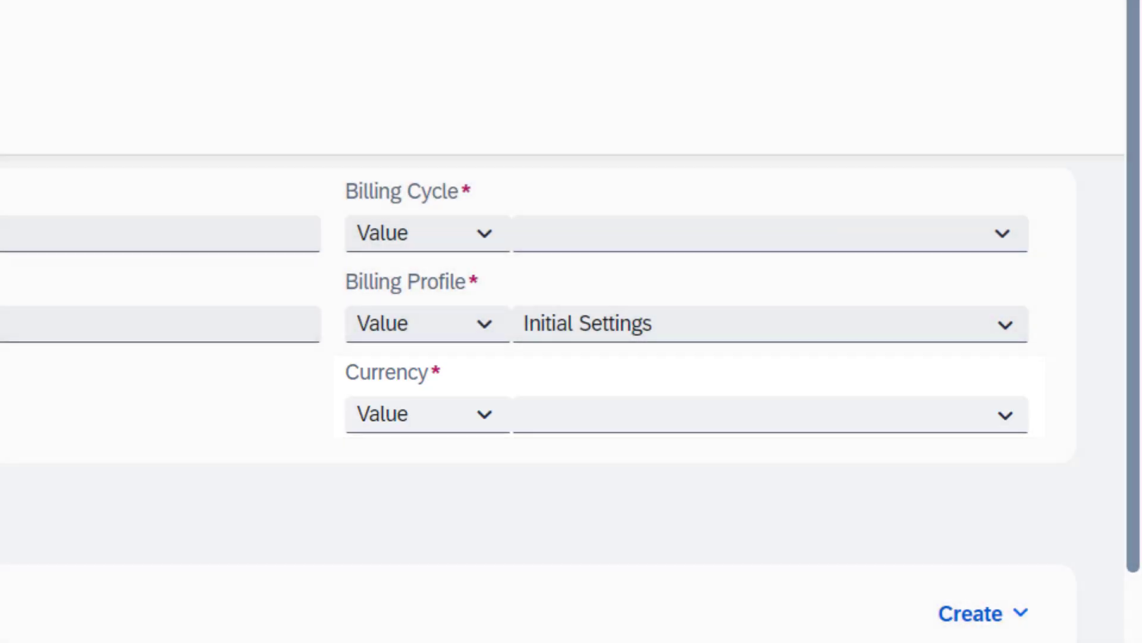
# - Set the billing cycle to Monthly on first day of month and the currency to USD
pyautogui.click(1012, 233)
pyautogui.click(942, 279)
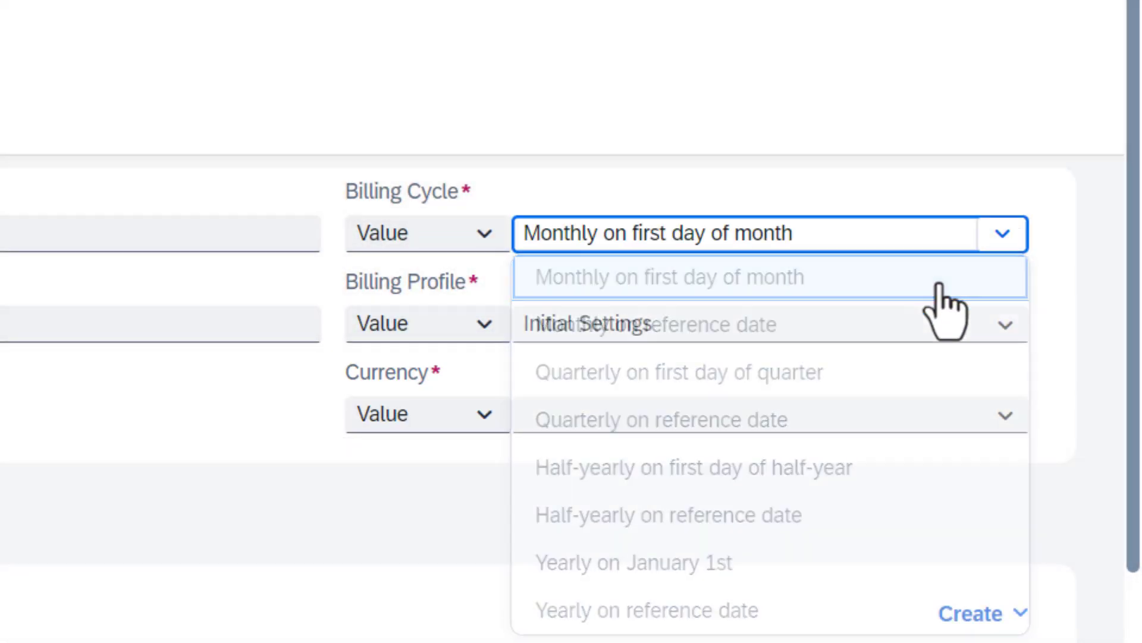
pyautogui.click(1010, 421)
pyautogui.write('USD')
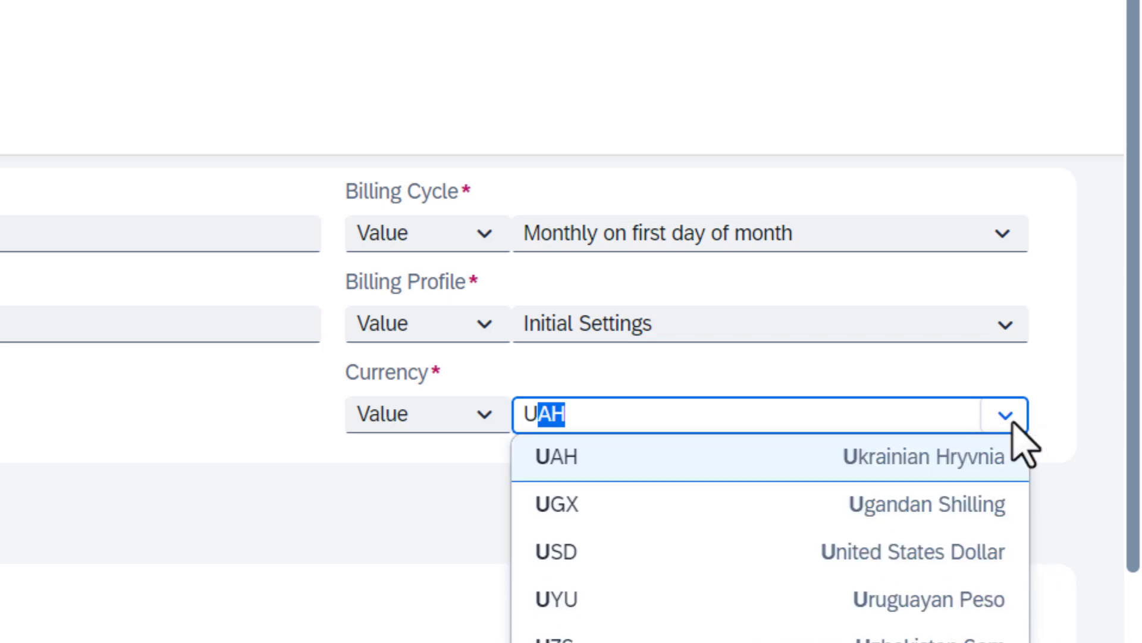
pyautogui.click(960, 467)
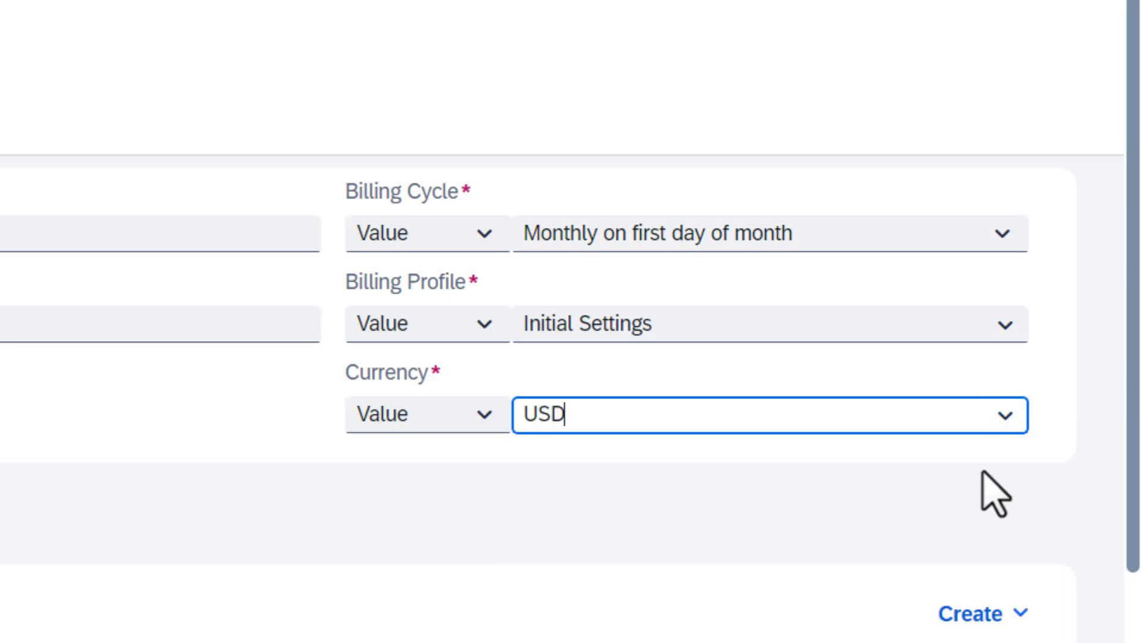
pyautogui.click(1009, 470)
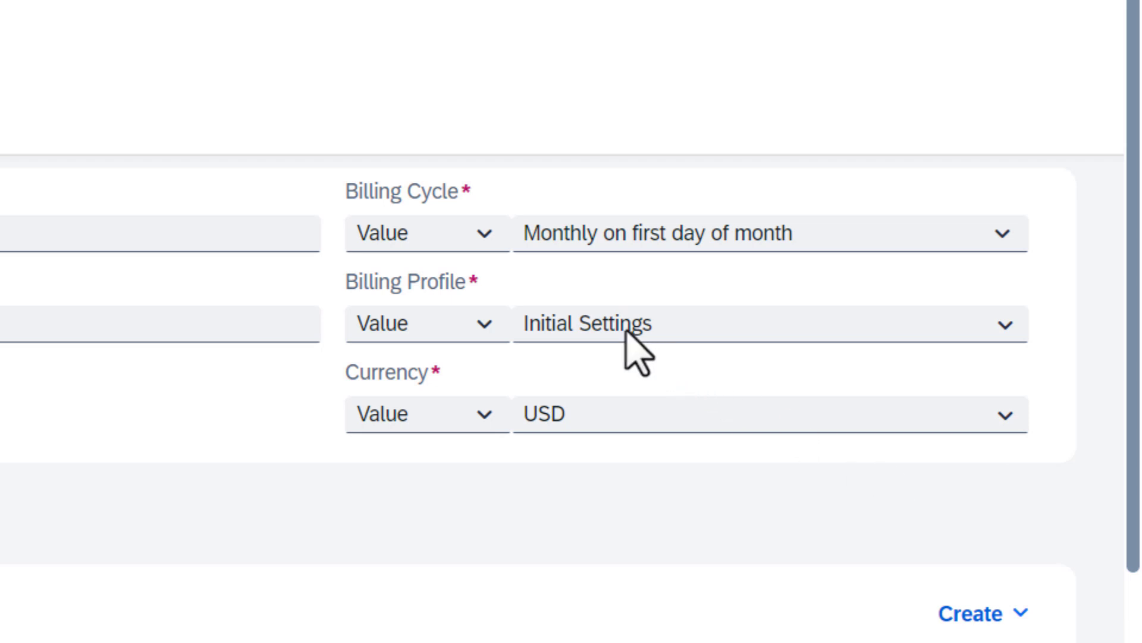
# - Turn Billing Cycle, Billing Profile and Currency into parameters named billingCycle, billingProfile and currency
pyautogui.click(480, 230)
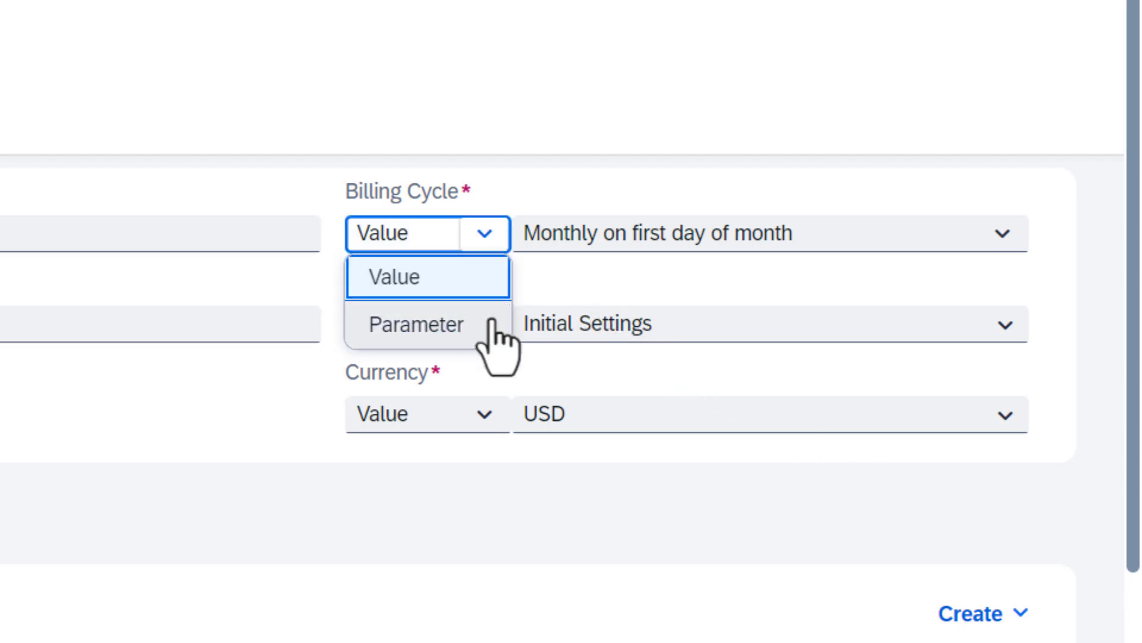
pyautogui.click(492, 325)
pyautogui.click(480, 324)
pyautogui.click(480, 413)
pyautogui.click(480, 413)
pyautogui.click(483, 504)
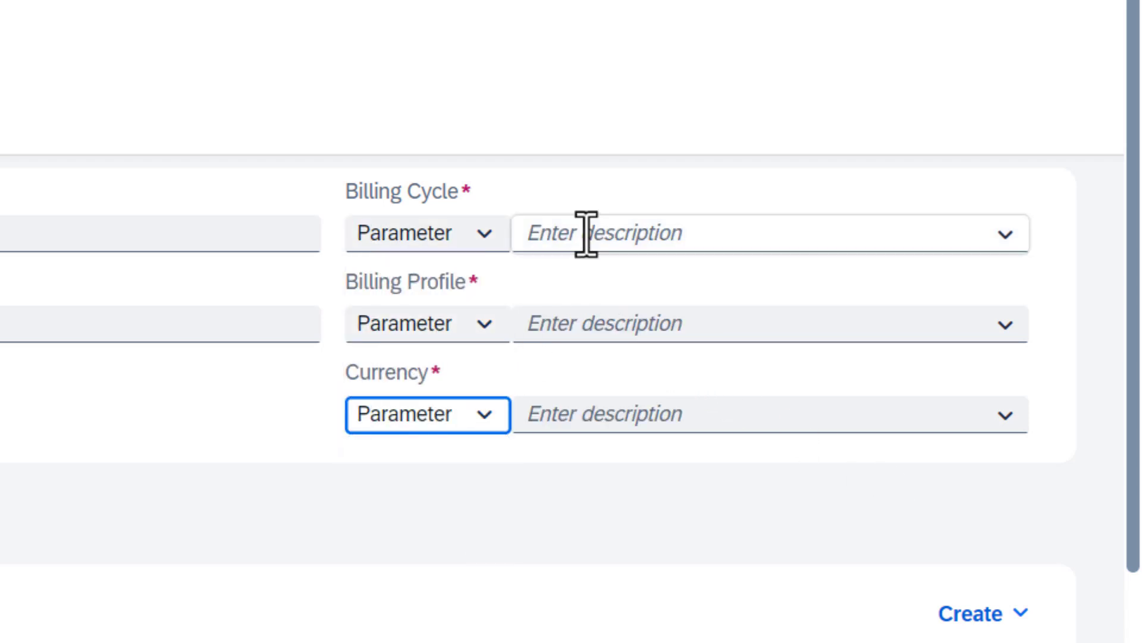
pyautogui.click(586, 234)
pyautogui.write('billingCycle')
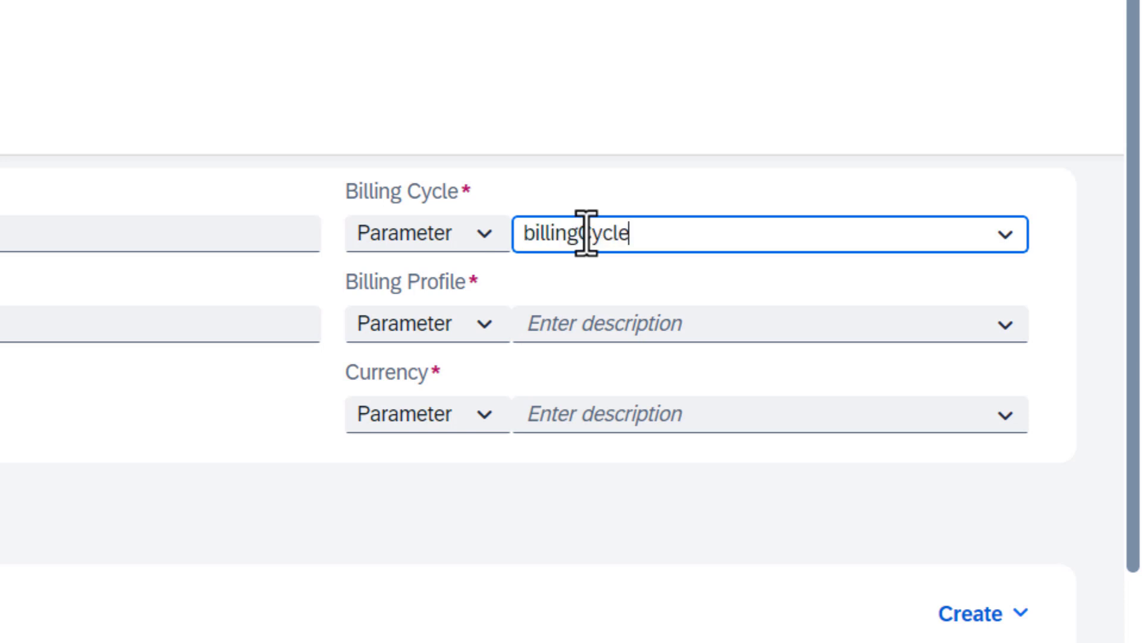
pyautogui.click(590, 324)
pyautogui.write('billing')
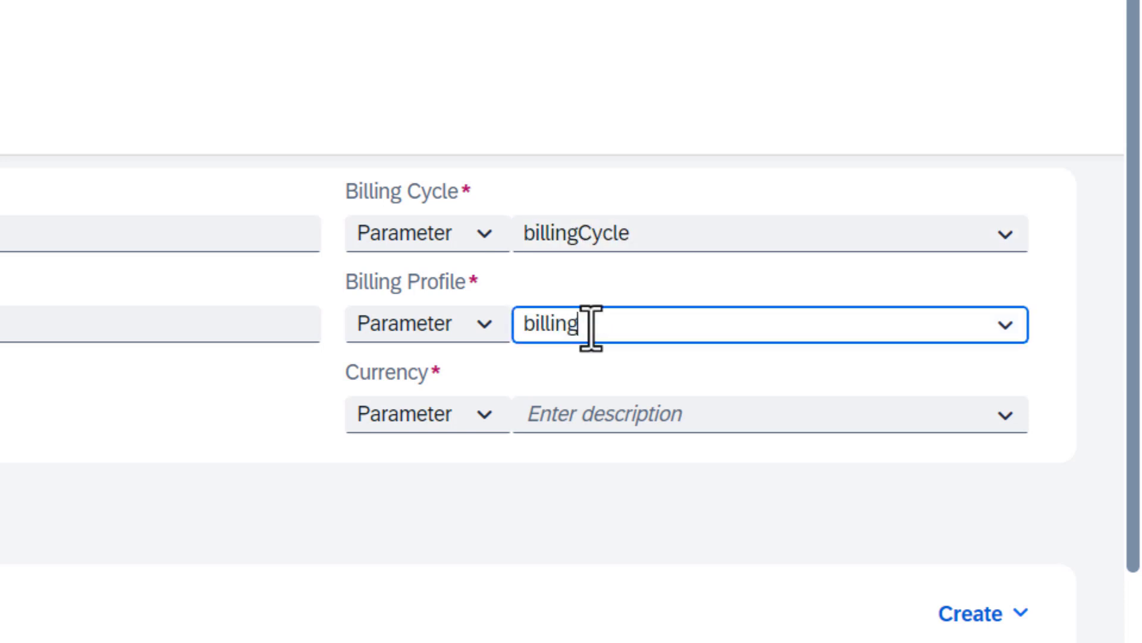
pyautogui.write('Profile')
pyautogui.click(594, 413)
pyautogui.write('currency')
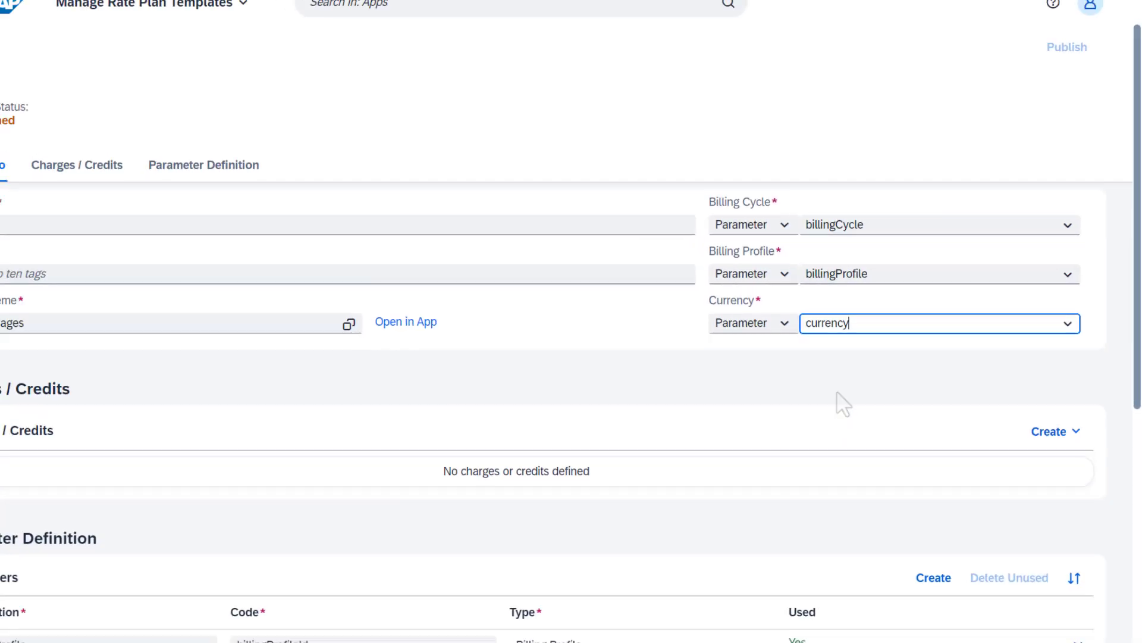
# - Commit the currency parameter, add one recurring and one one-time charge, and open the recurring Rate Element list
pyautogui.click(844, 404)
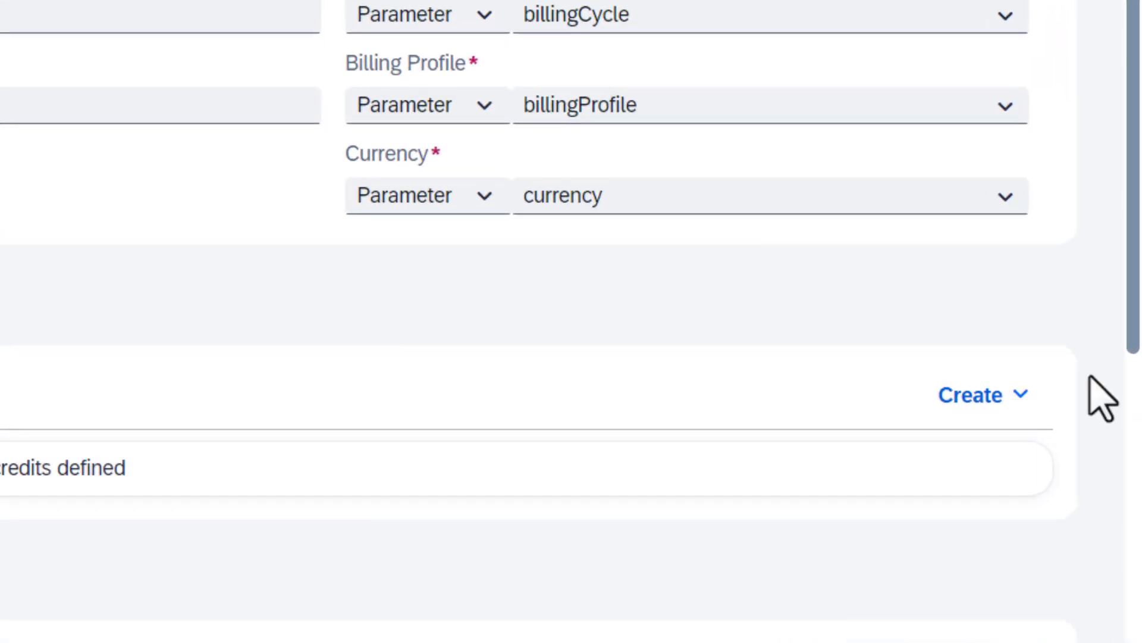
pyautogui.click(1018, 398)
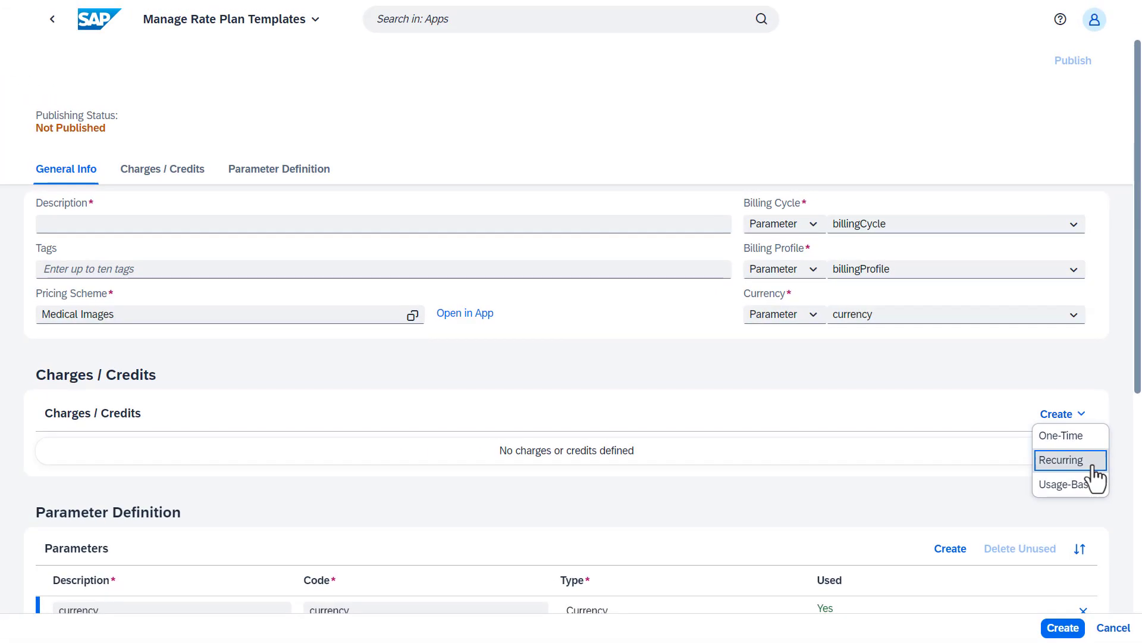
pyautogui.click(1047, 488)
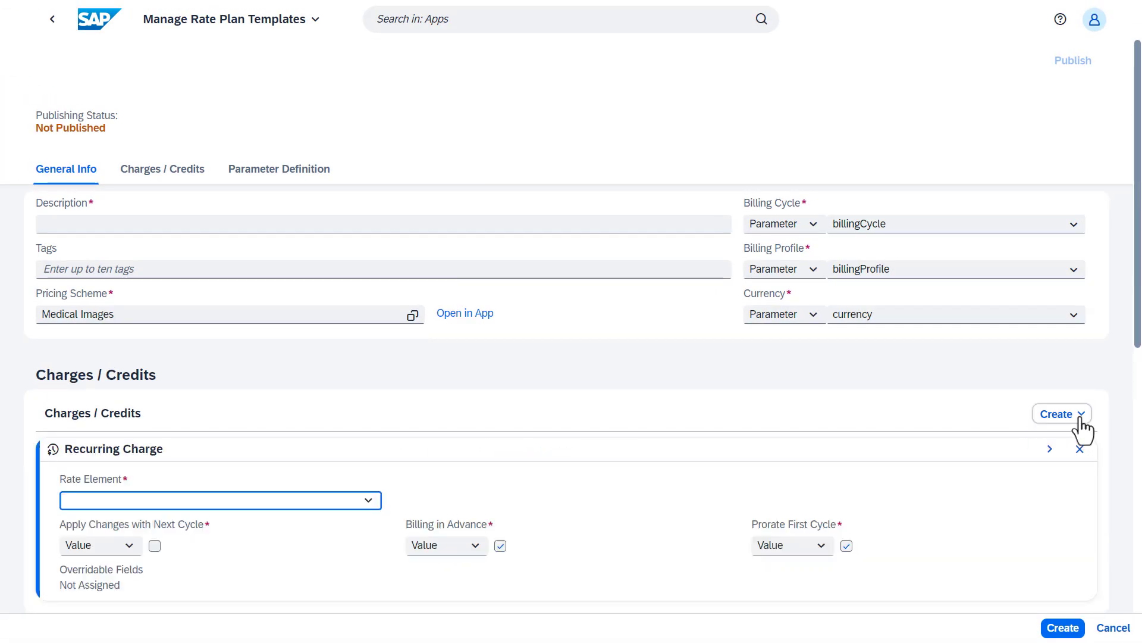
pyautogui.click(1081, 414)
pyautogui.click(1089, 439)
pyautogui.scroll(-1, 1119, 368)
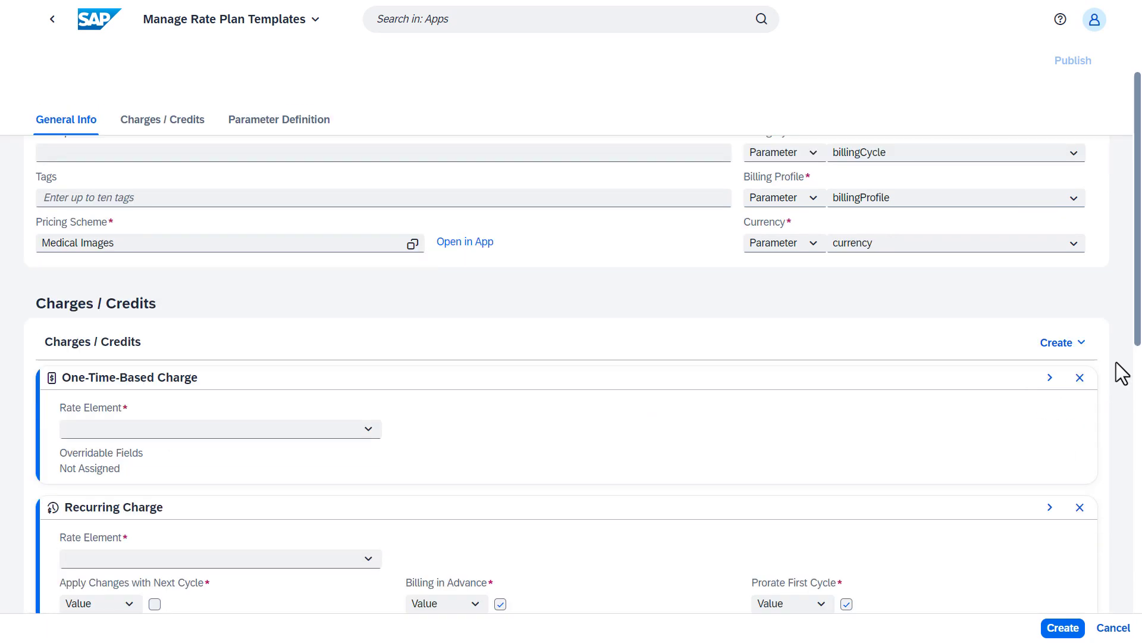
pyautogui.scroll(-2, 1116, 373)
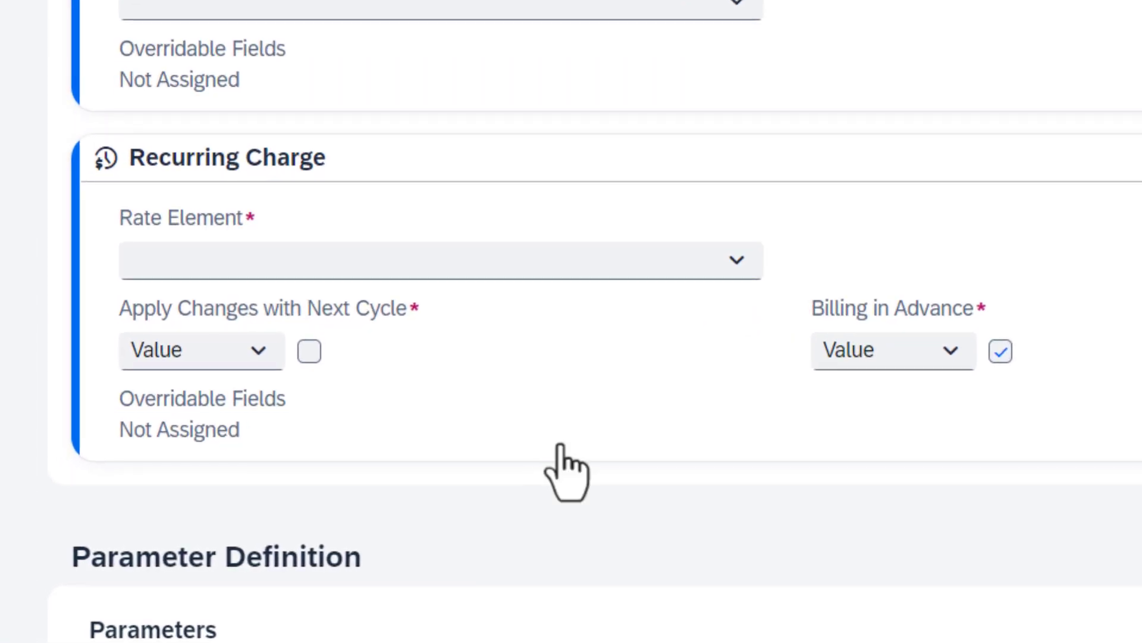
pyautogui.click(737, 261)
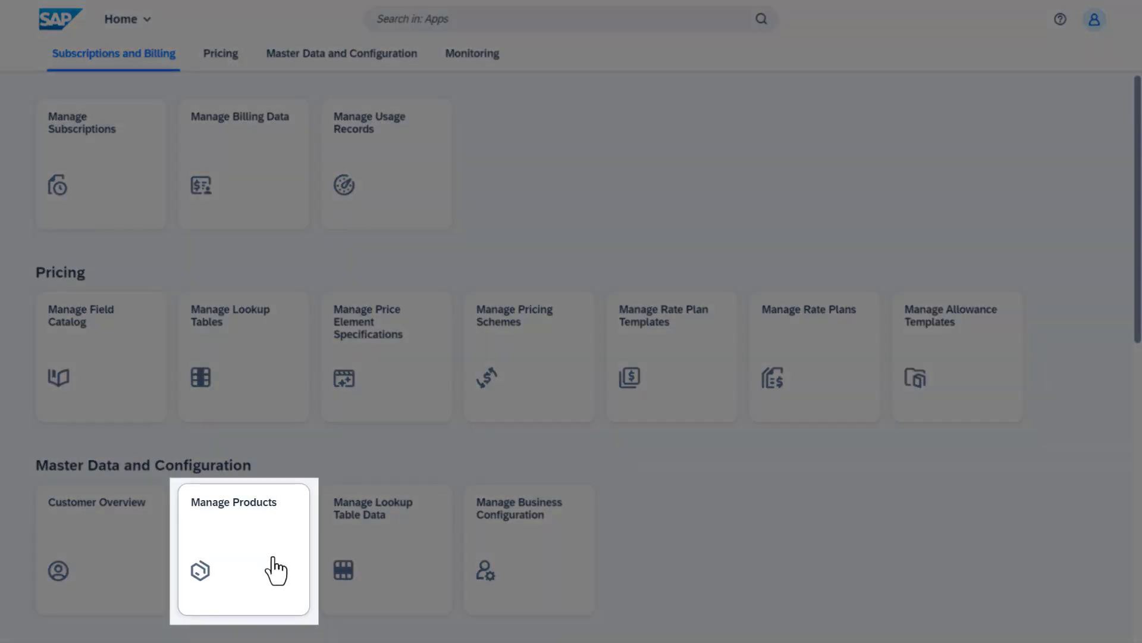
# - Open the X-ray as a service product and start a rate plan based on a pricing scheme
pyautogui.click(272, 566)
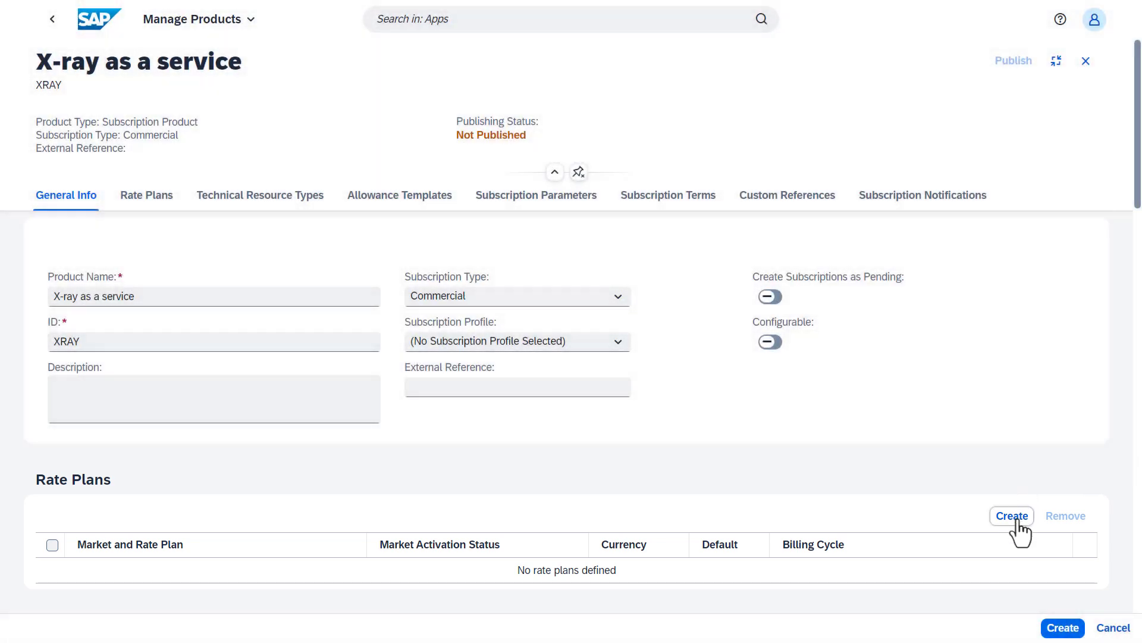
pyautogui.click(1012, 516)
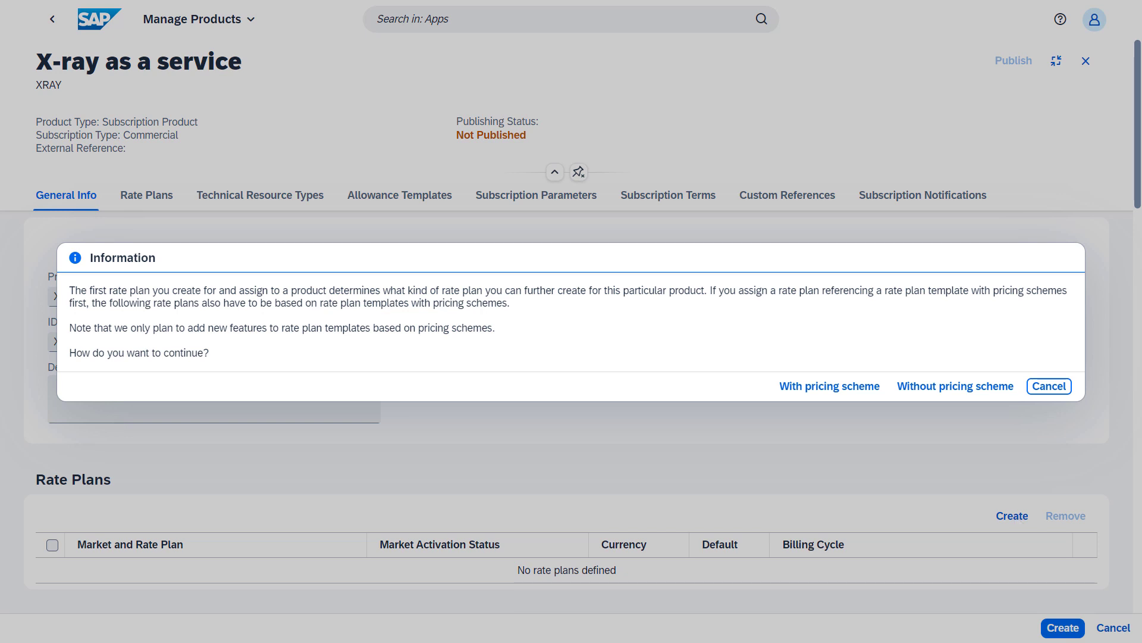
pyautogui.click(806, 388)
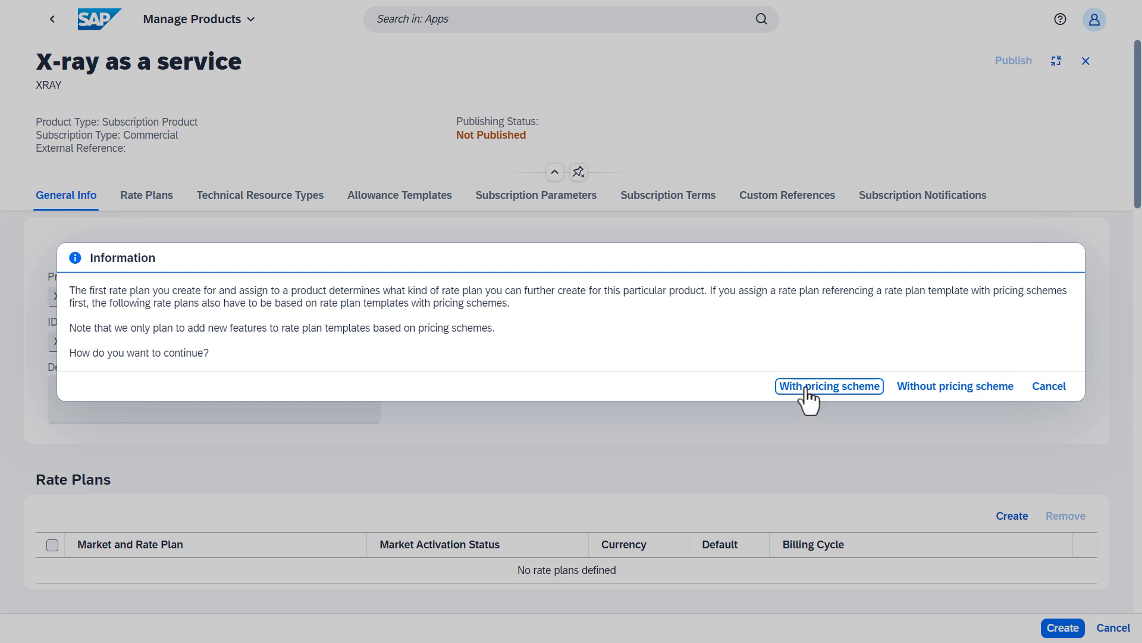
# - Create a rate plan with market US West, template RPT for medical image device, description 'US West'
pyautogui.click(807, 388)
pyautogui.click(707, 209)
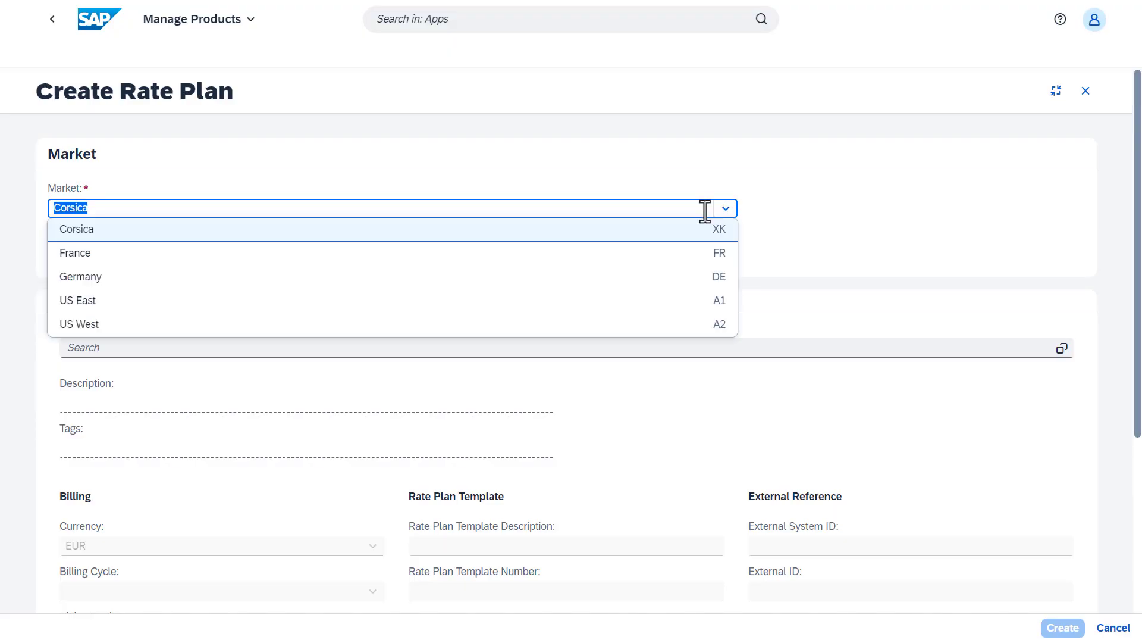
pyautogui.click(706, 325)
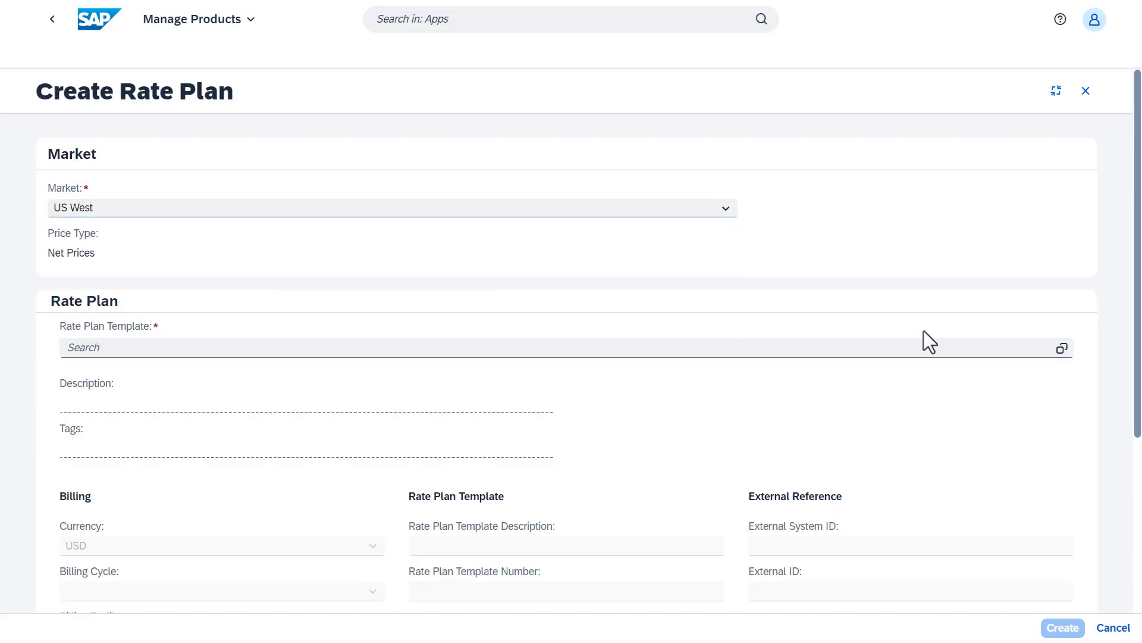
pyautogui.click(1011, 347)
pyautogui.write('RPT for medical image device')
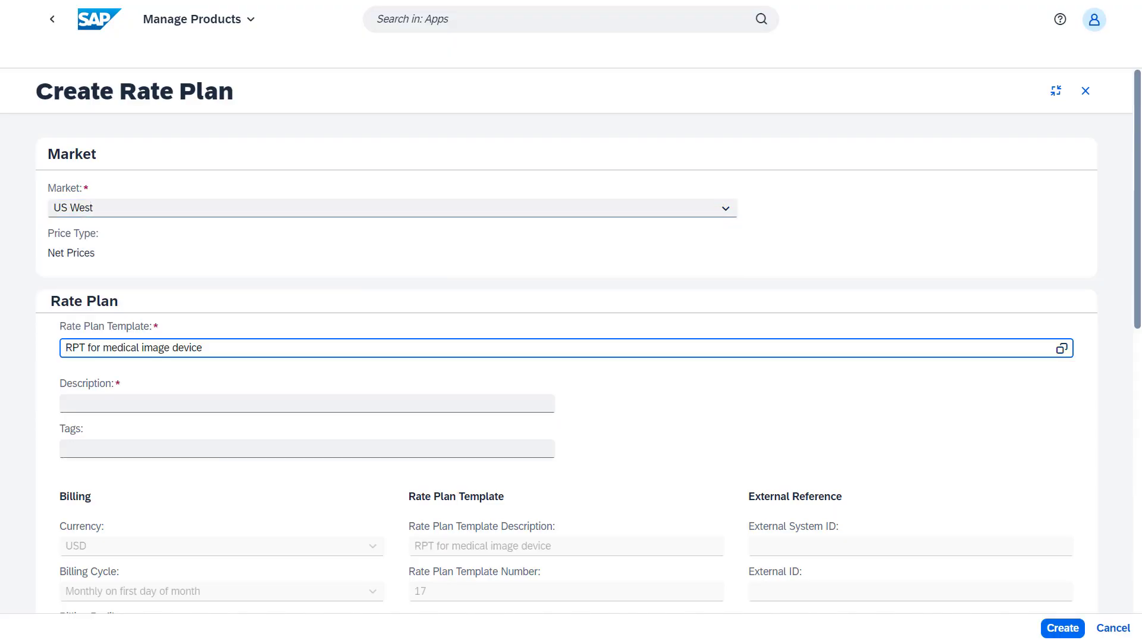
pyautogui.click(199, 404)
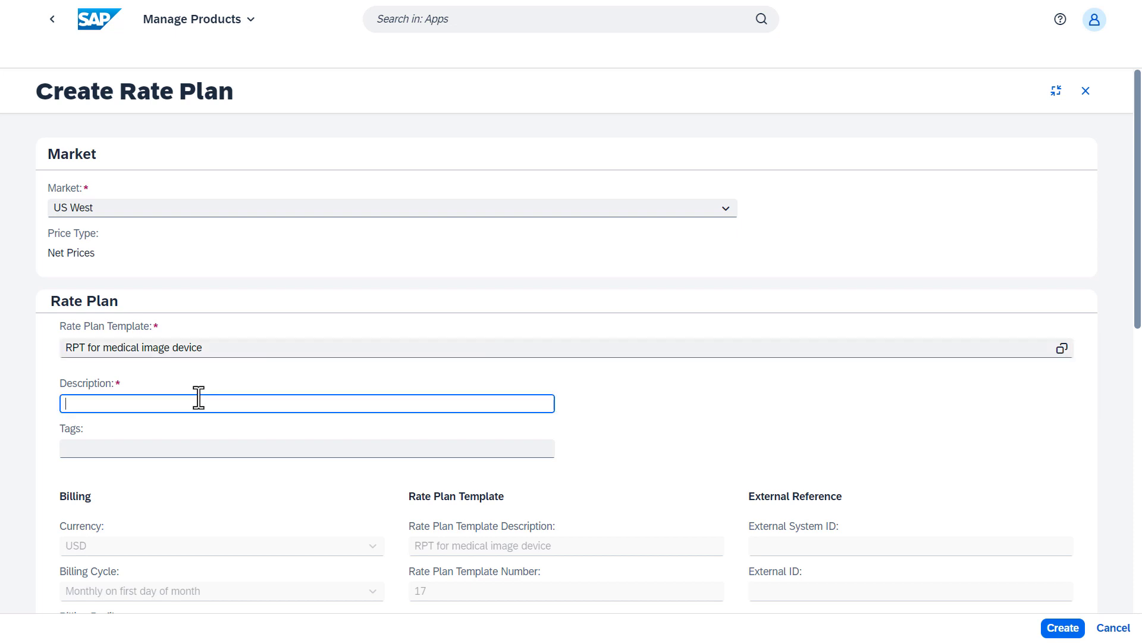
pyautogui.write('US West')
pyautogui.click(608, 413)
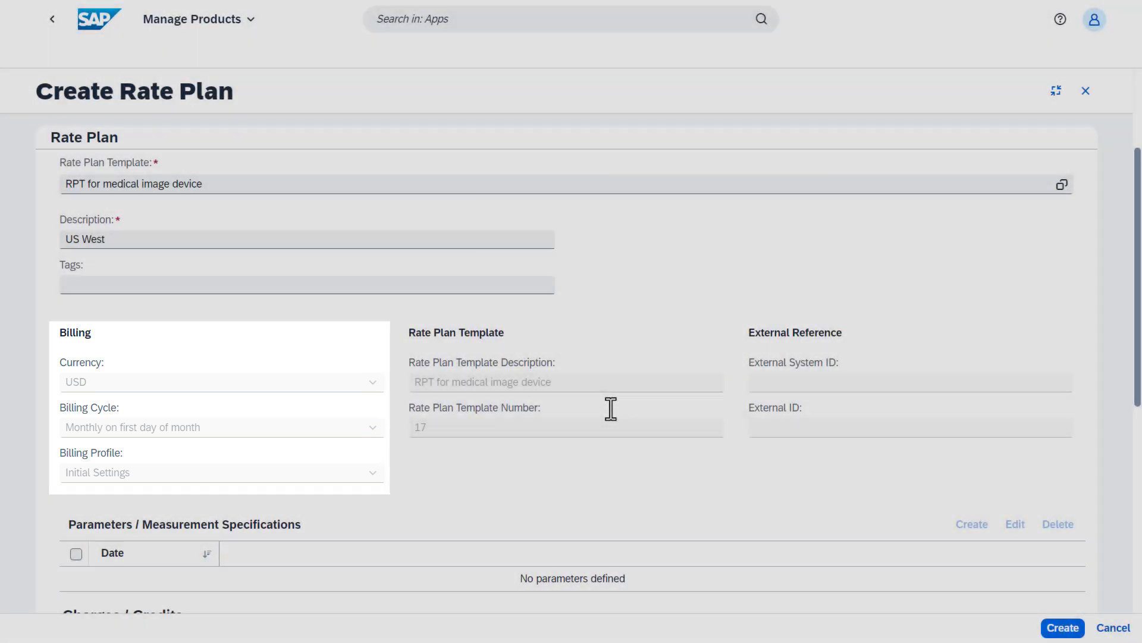
pyautogui.scroll(3, 1122, 229)
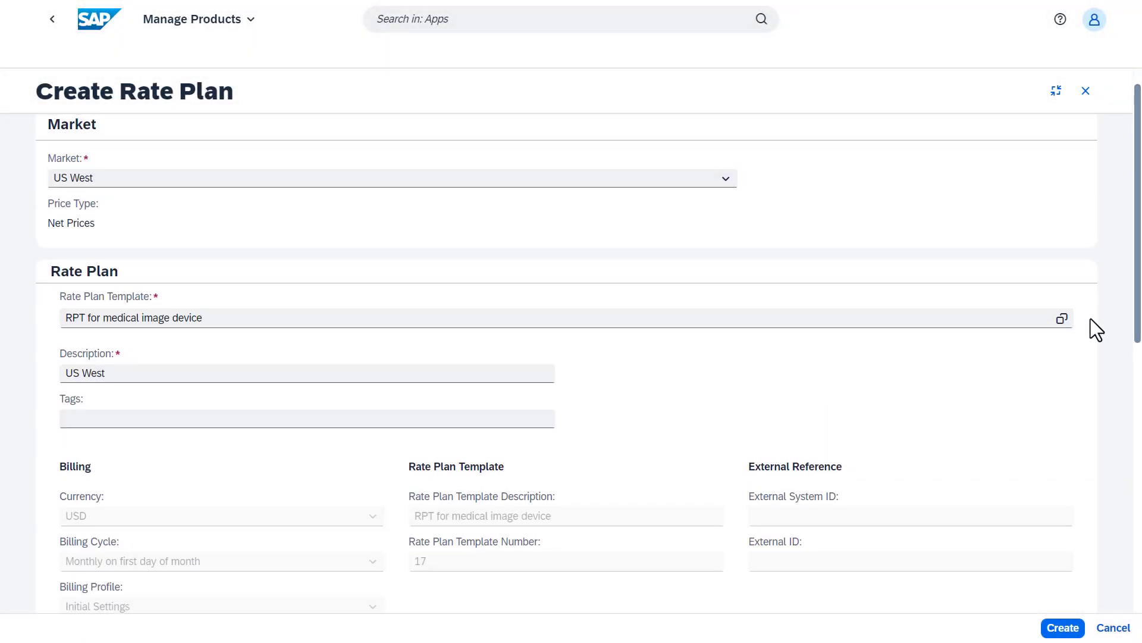
pyautogui.click(1062, 628)
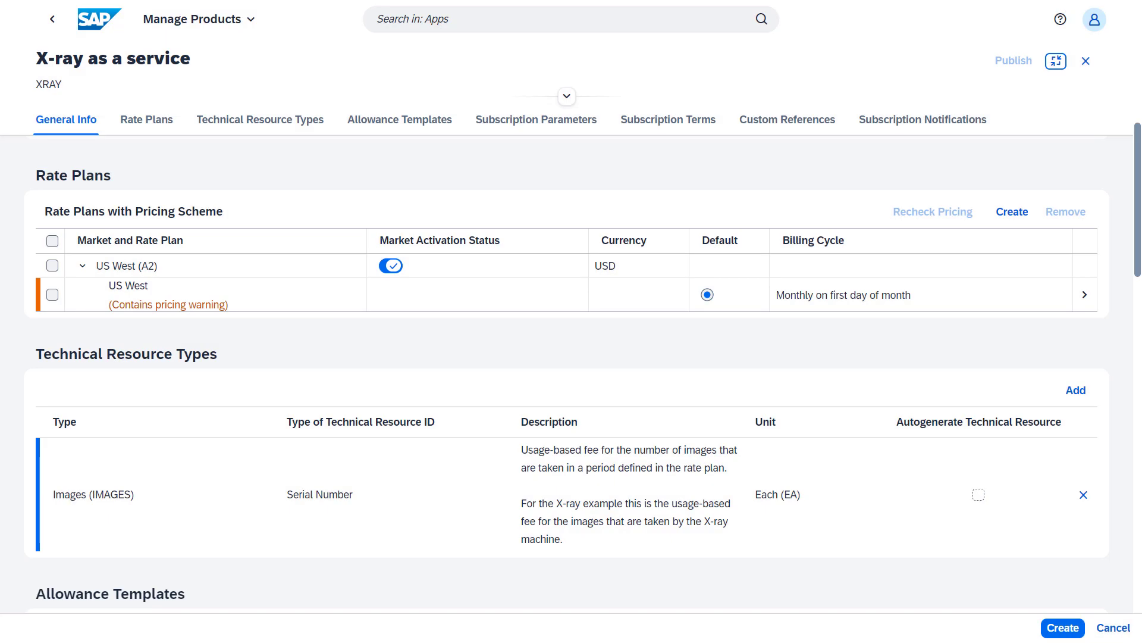